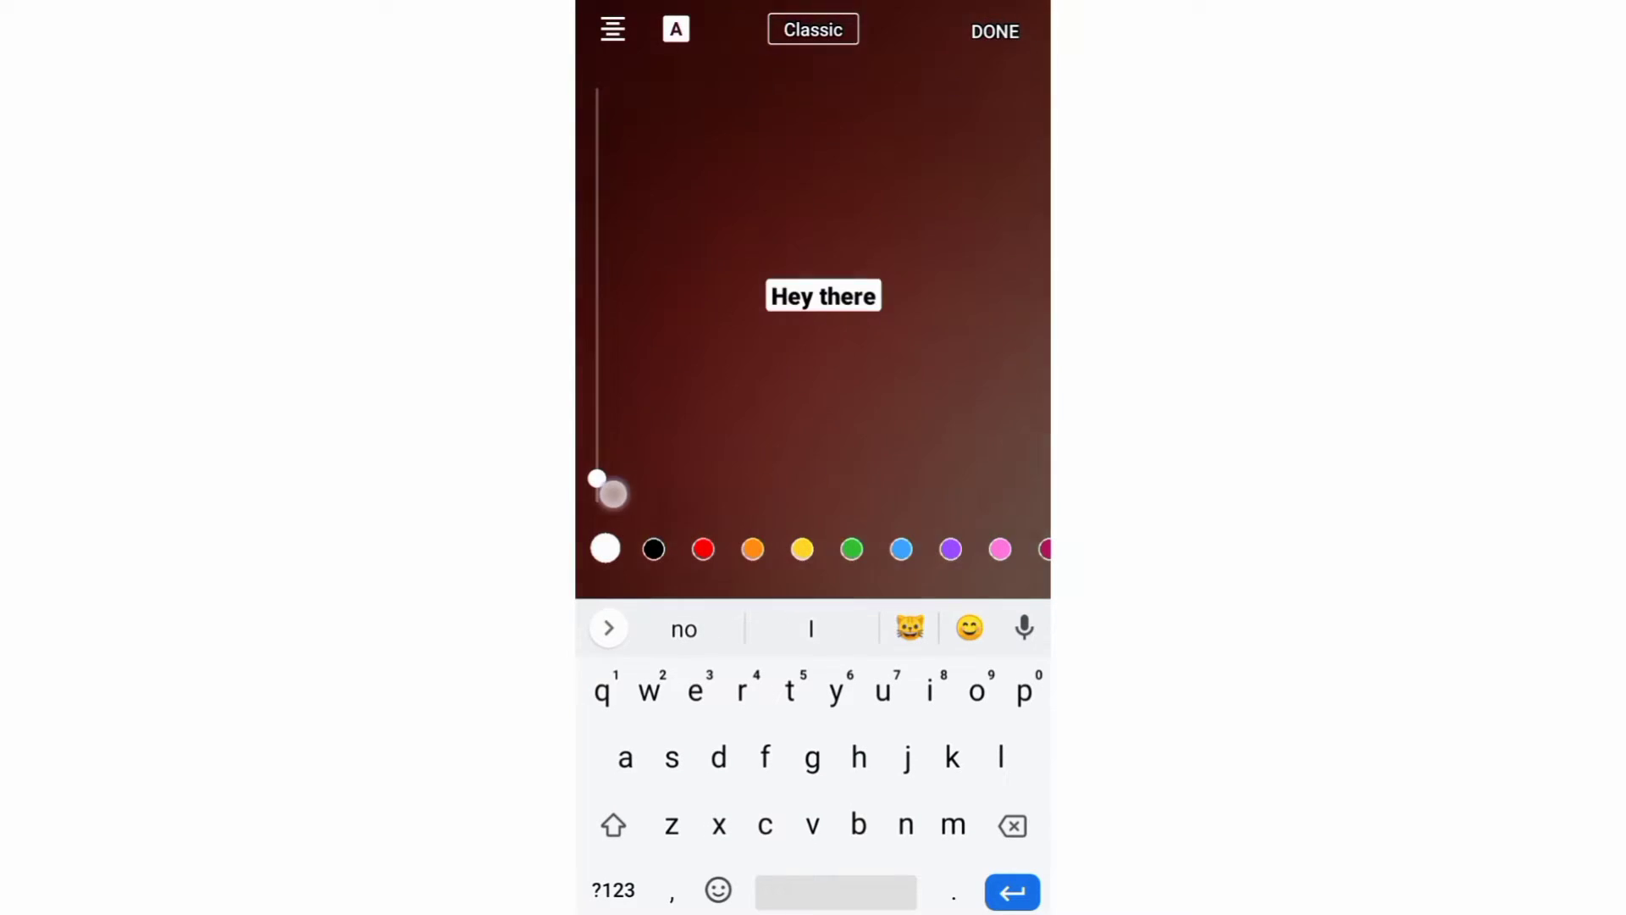
# Finish the captions 'How are you doing?' and 'Check my new video', shrinking the text size.
pyautogui.click(826, 628)
pyautogui.write('doing?')
pyautogui.moveTo(597, 403); pyautogui.dragTo(613, 492)
pyautogui.write('Check my')
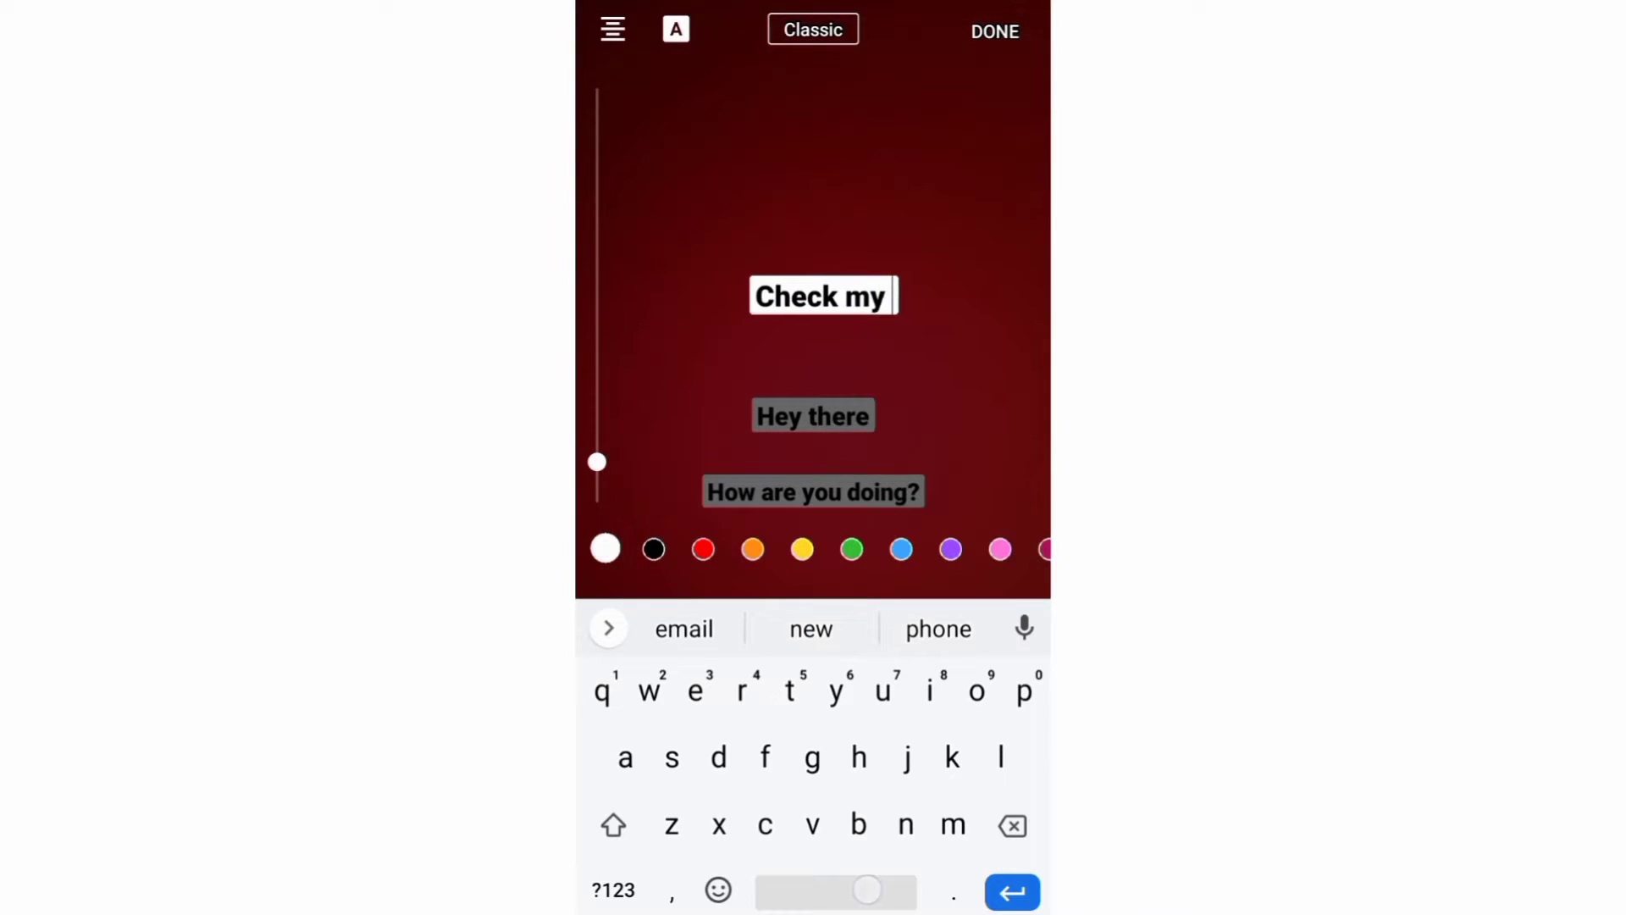
pyautogui.write('new video')
pyautogui.click(1012, 41)
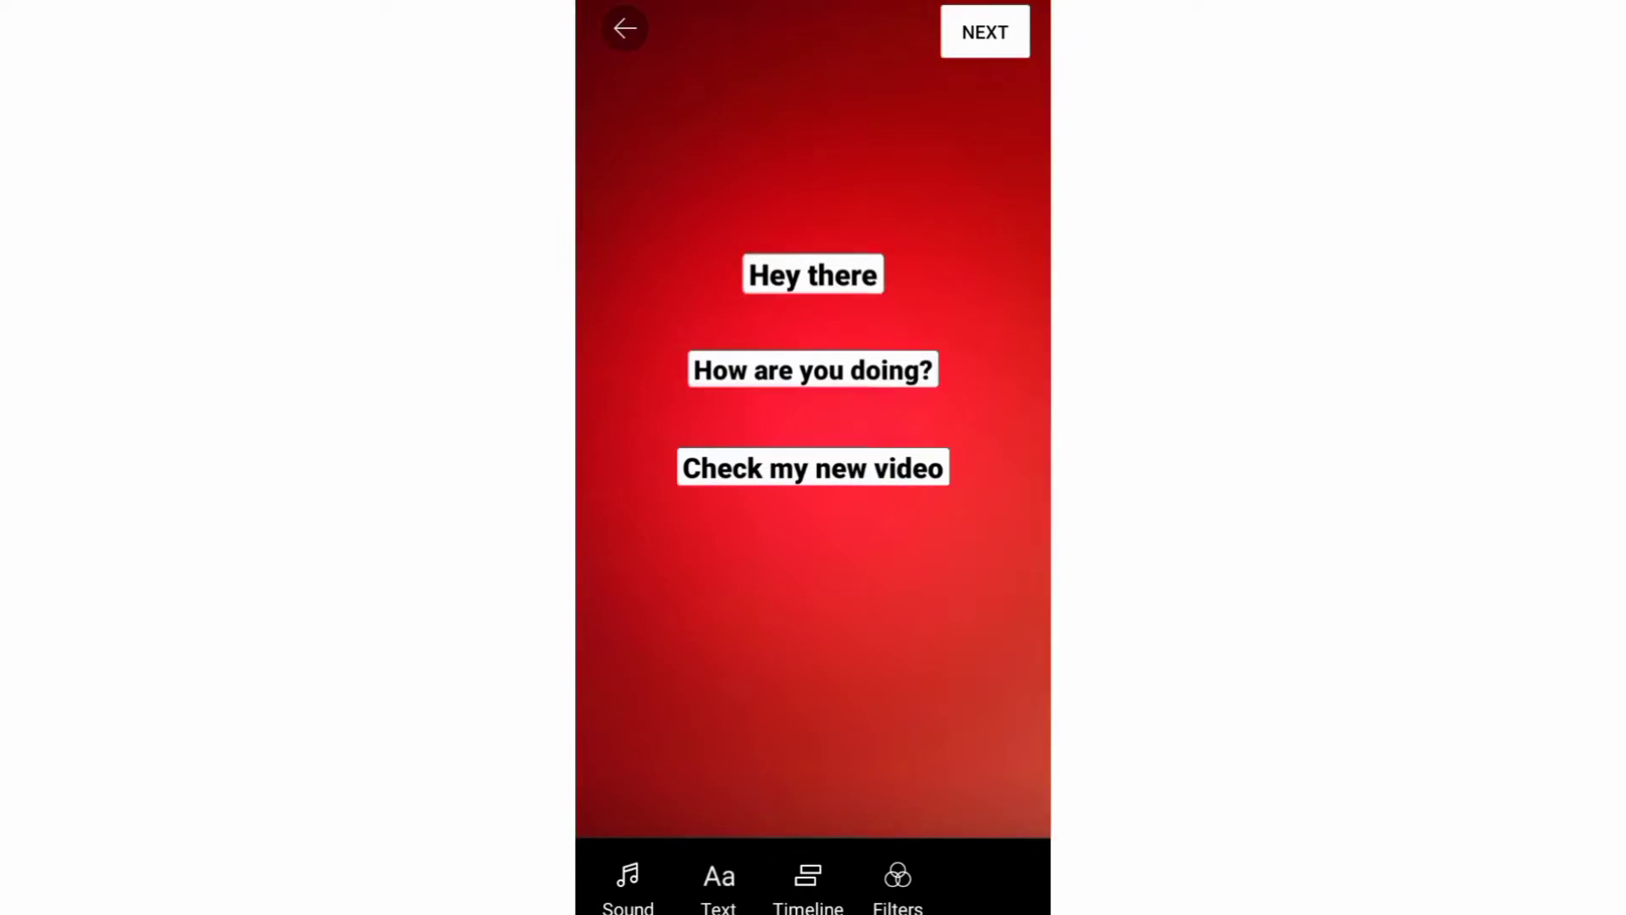
# Select the 'Hey there' caption and bring up the caption timing timeline.
pyautogui.click(813, 274)
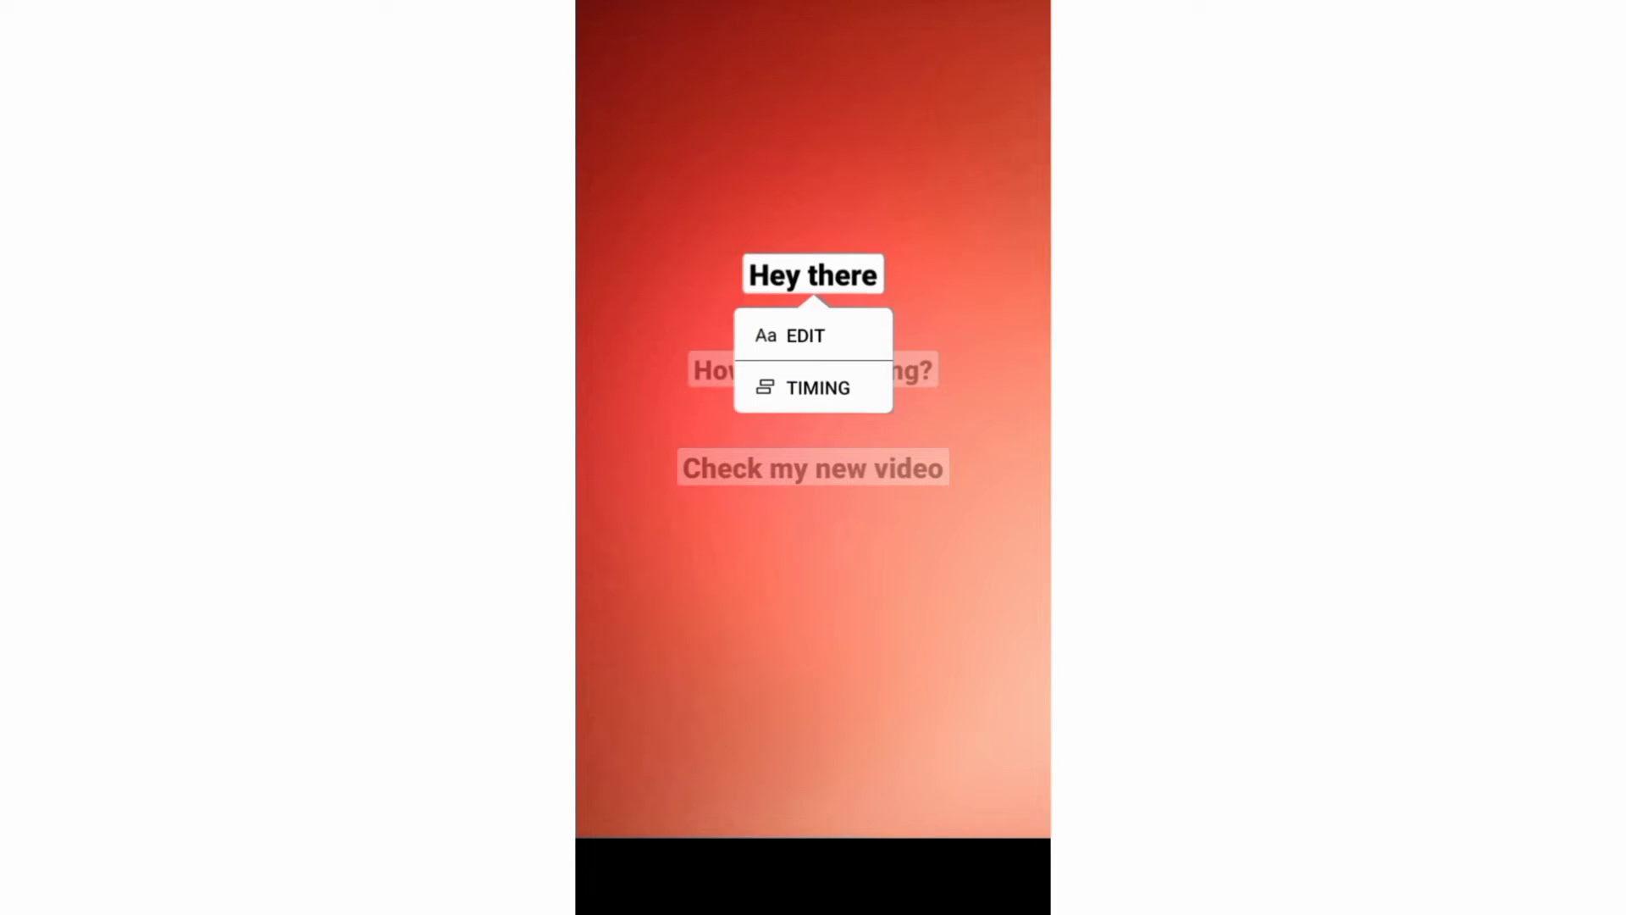
pyautogui.click(811, 387)
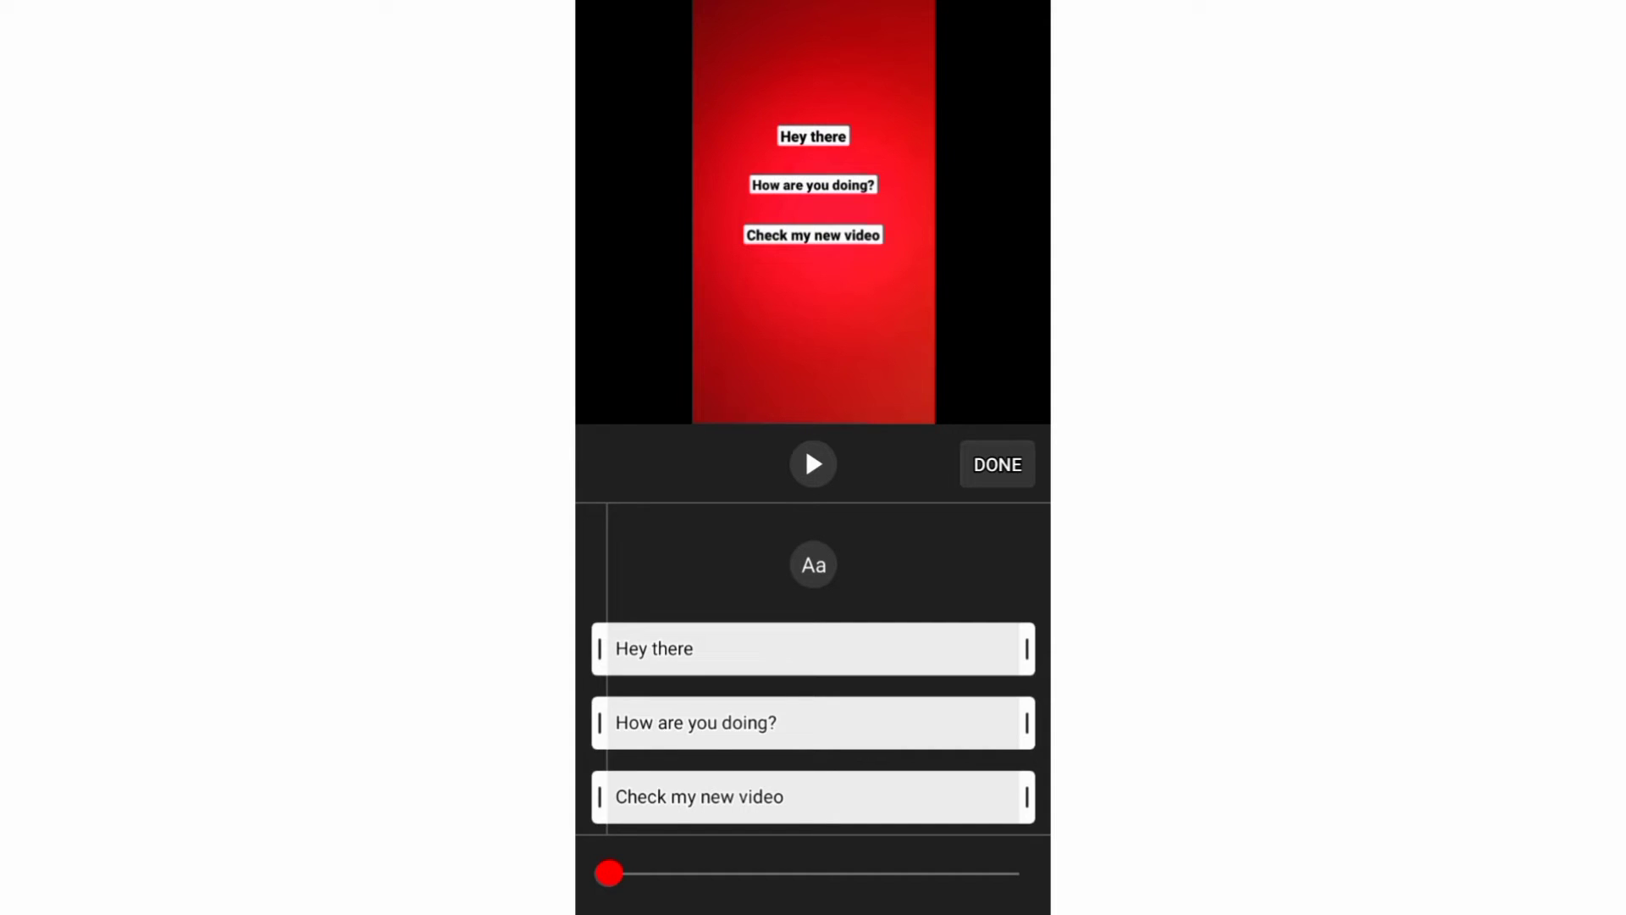
# Trim the 'Hey there' caption to the clip's opening moments, preview to the end, and confirm.
pyautogui.moveTo(1026, 668)
pyautogui.mouseDown()
pyautogui.moveTo(710, 691)
pyautogui.moveTo(716, 704)
pyautogui.moveTo(744, 663)
pyautogui.moveTo(718, 673)
pyautogui.mouseUp()
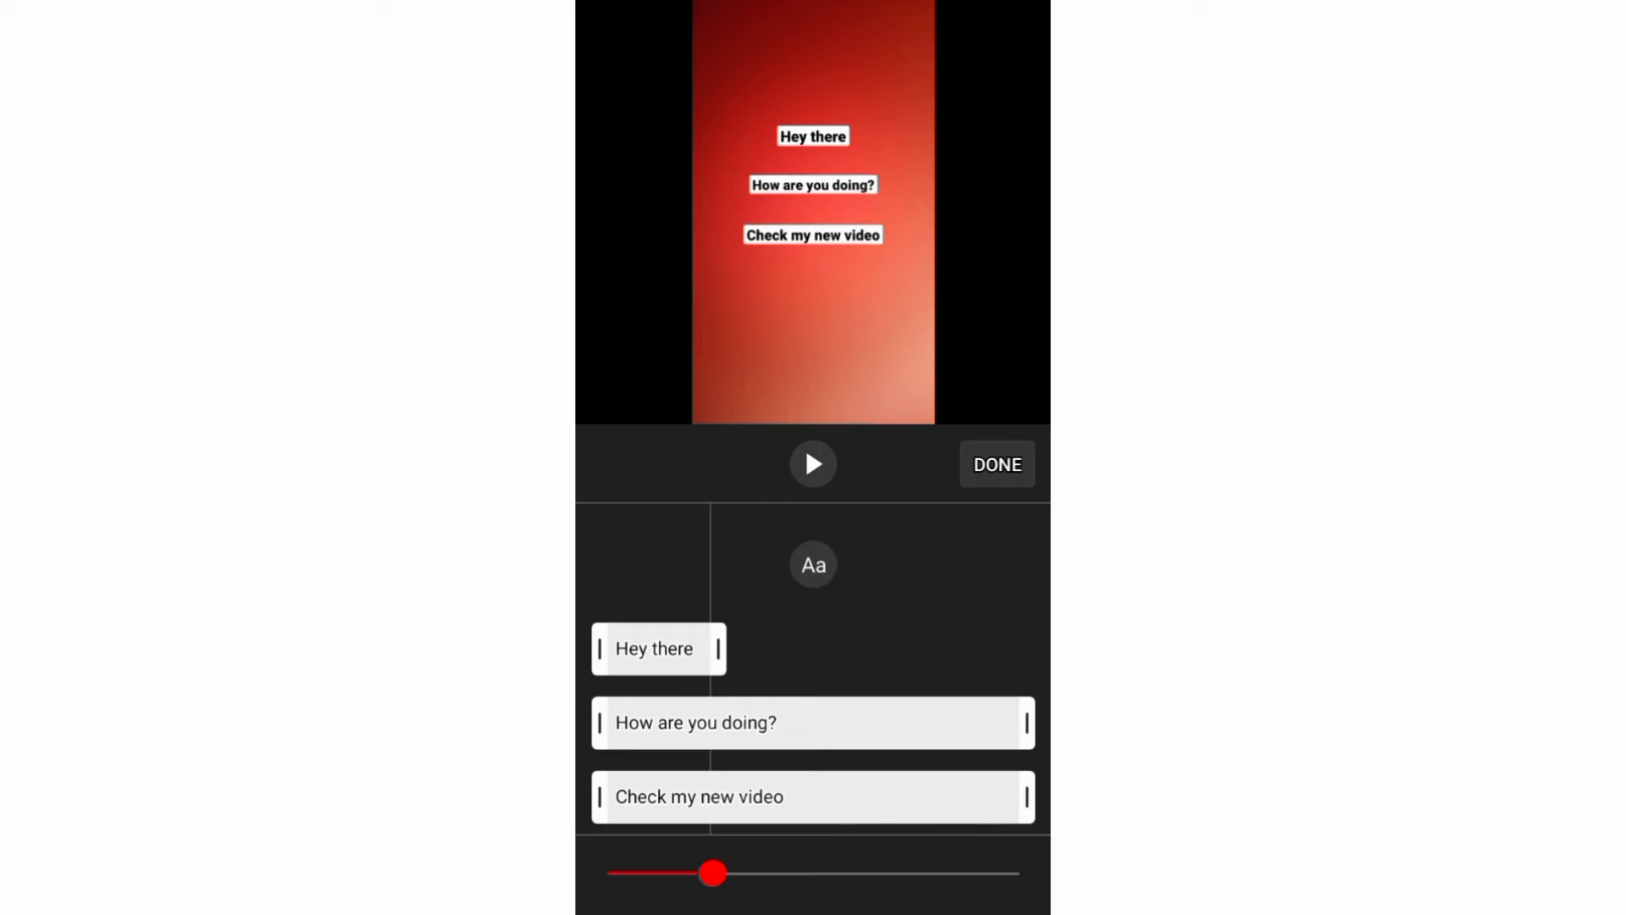
pyautogui.moveTo(713, 873); pyautogui.dragTo(1020, 873)
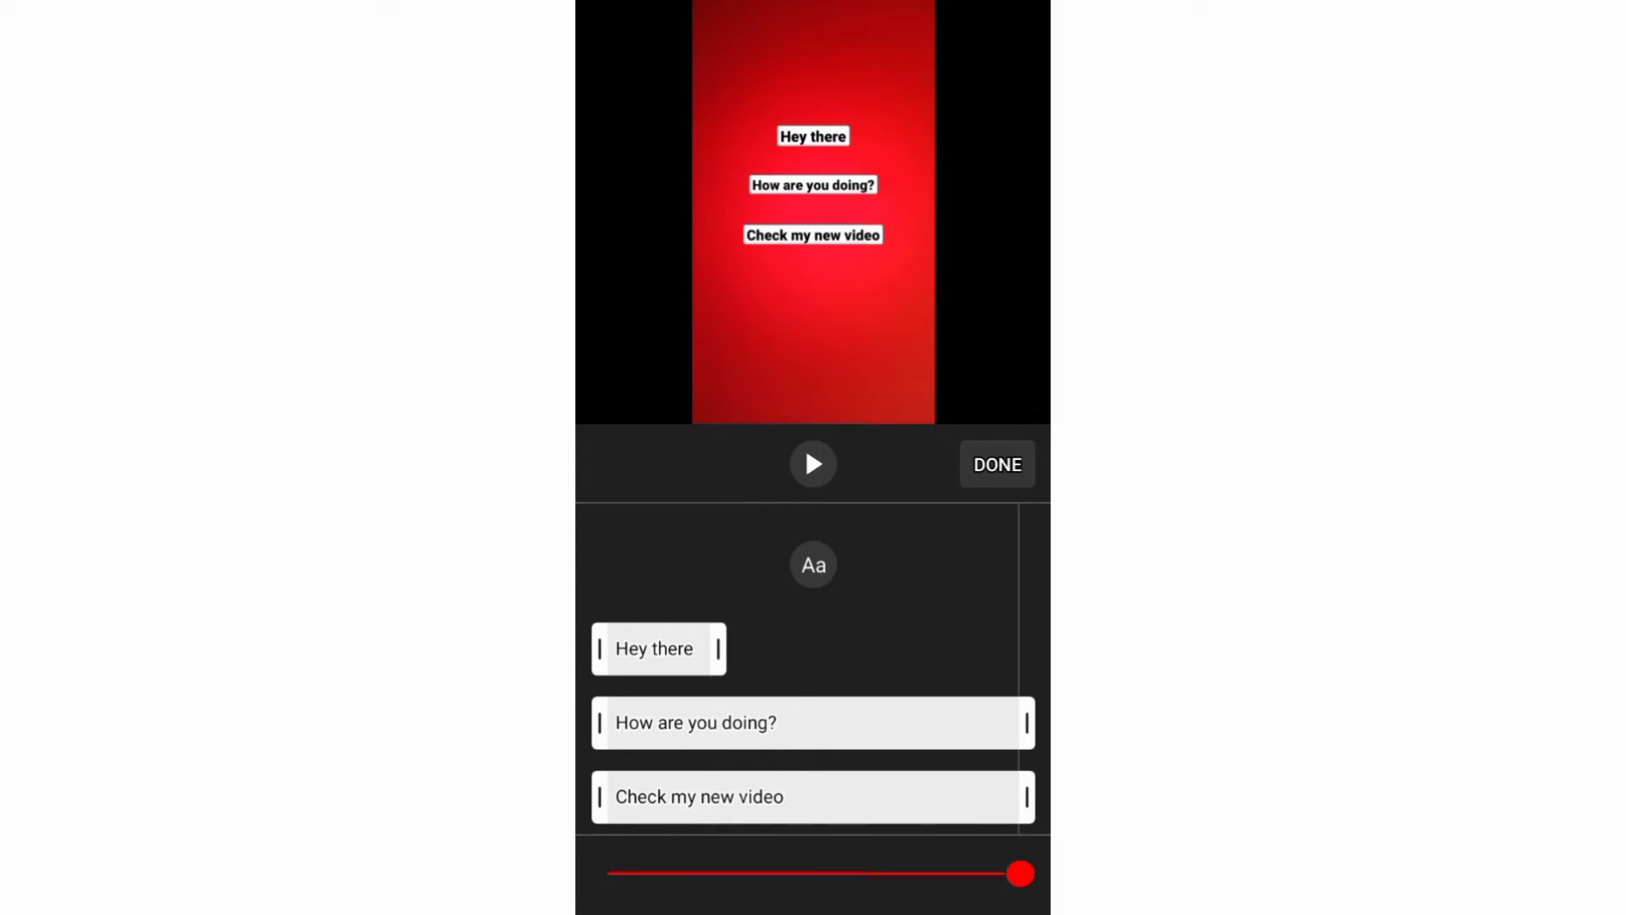
pyautogui.click(1013, 465)
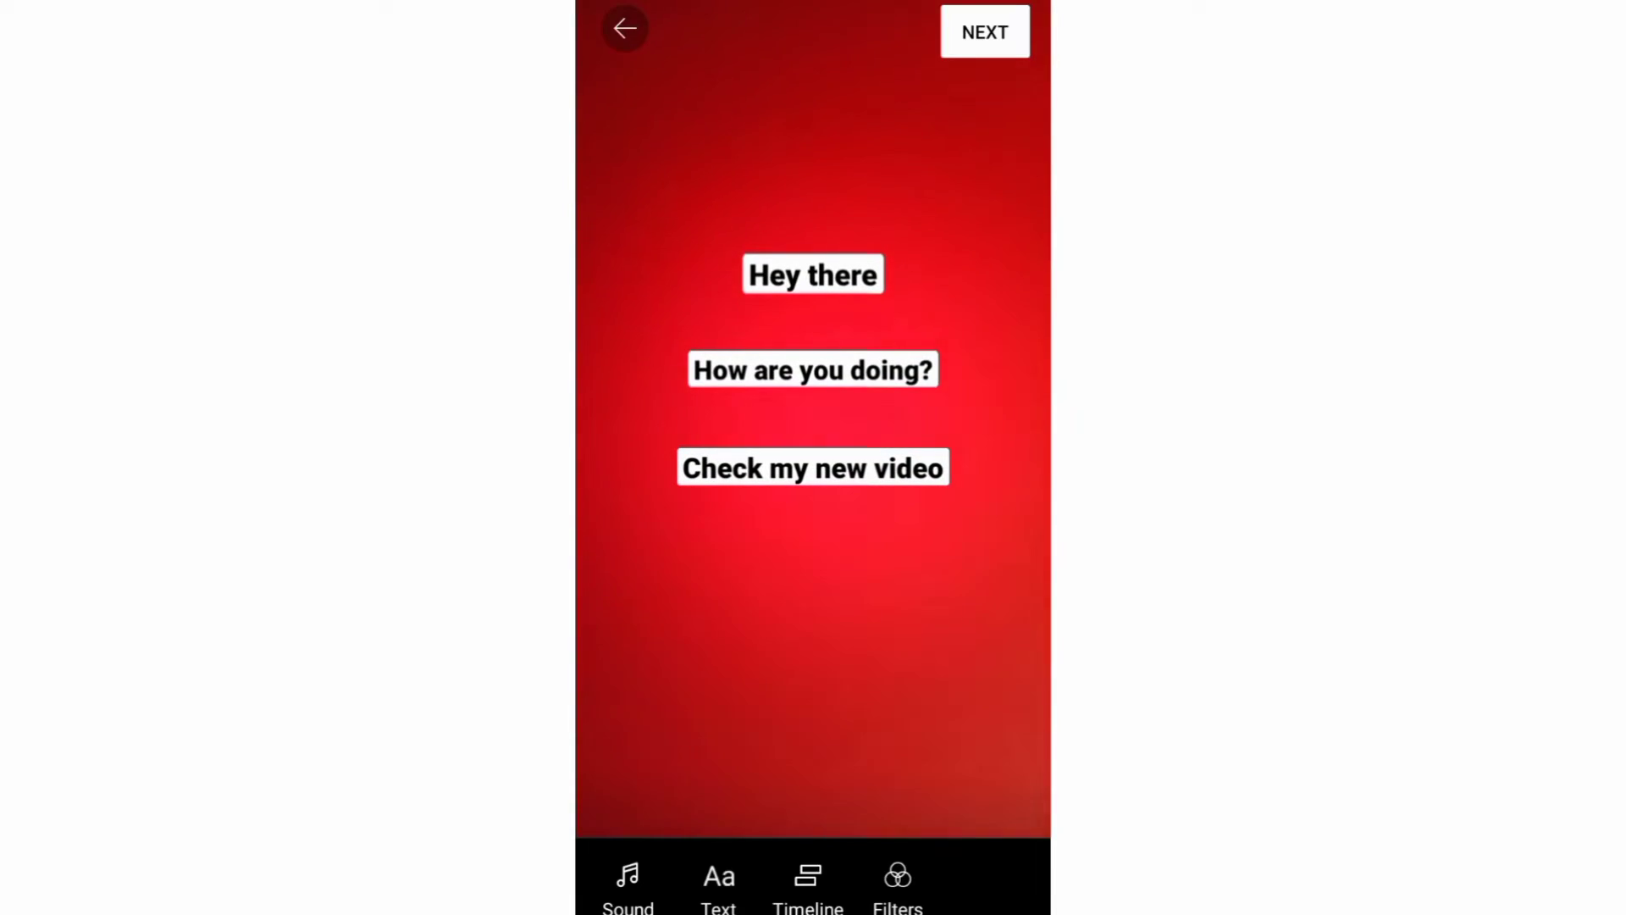
# Trim 'How are you doing?' inward from both ends so it shows only mid-video.
pyautogui.click(884, 369)
pyautogui.click(813, 481)
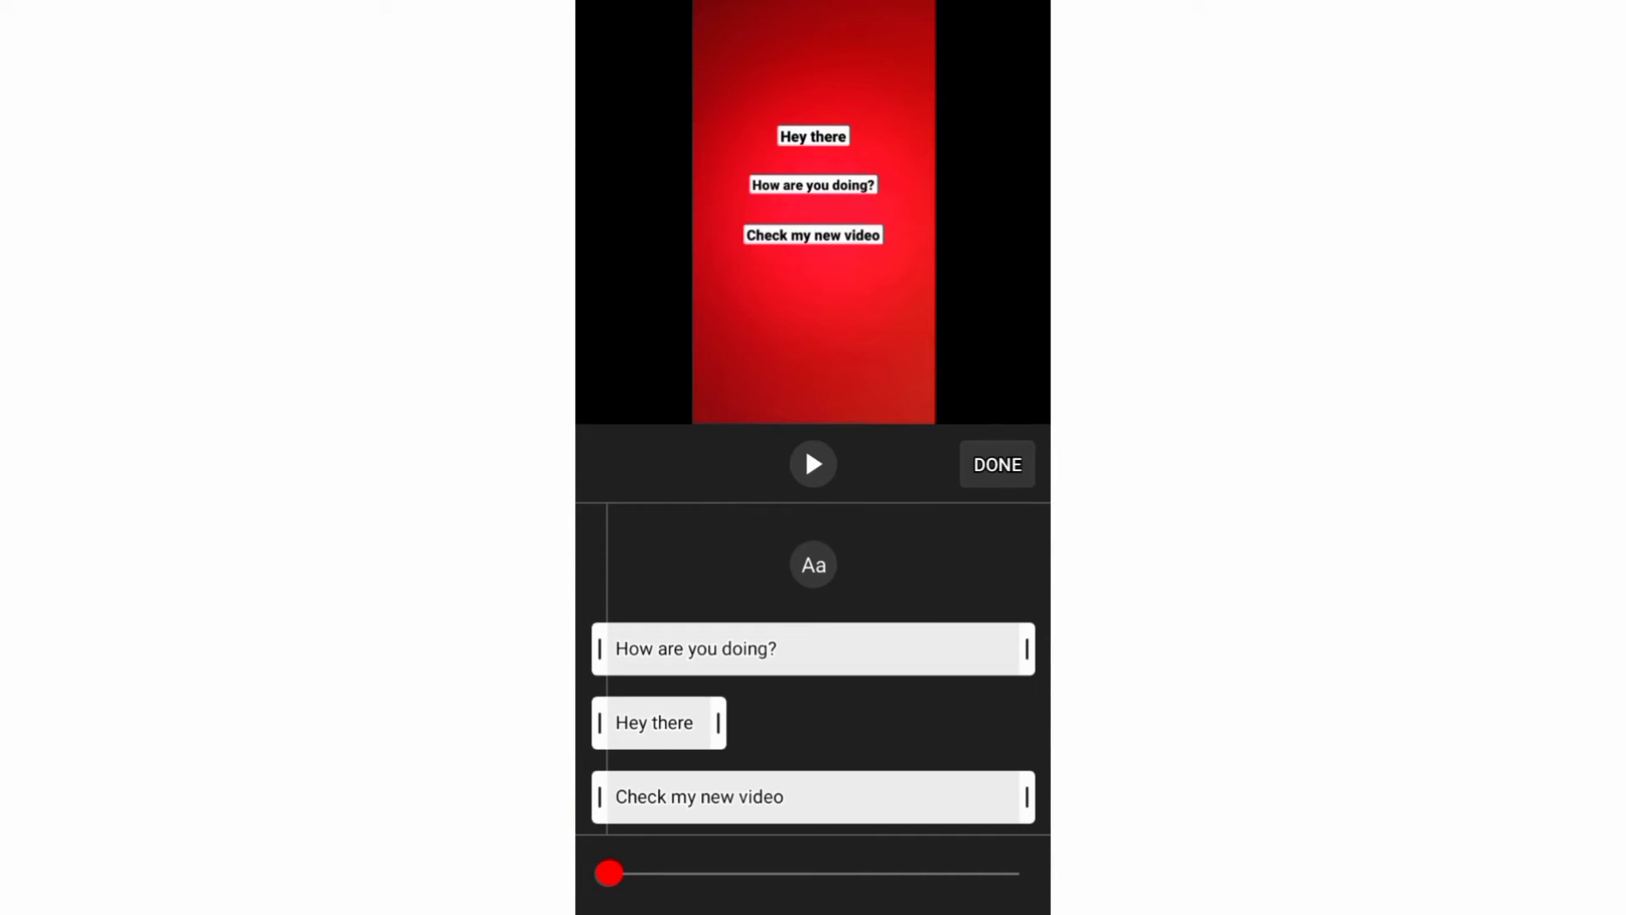
pyautogui.moveTo(600, 669); pyautogui.dragTo(750, 672)
pyautogui.moveTo(1027, 678); pyautogui.dragTo(887, 702)
pyautogui.click(996, 464)
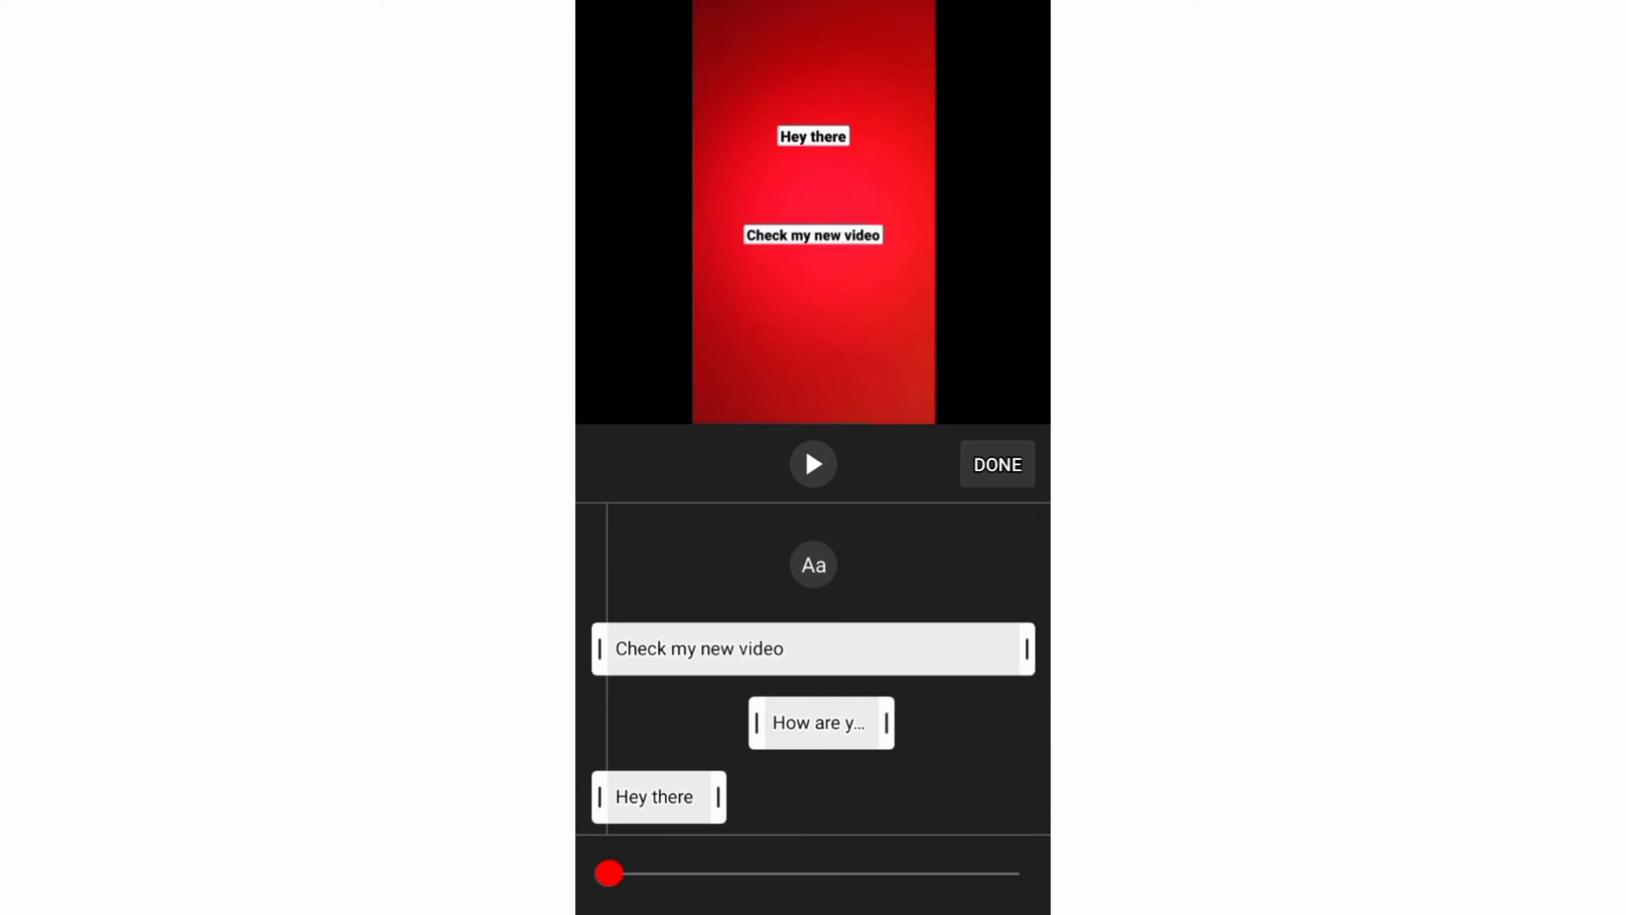
# Move the start of 'Check my new video' right so it appears only near the end.
pyautogui.moveTo(608, 669); pyautogui.dragTo(924, 674)
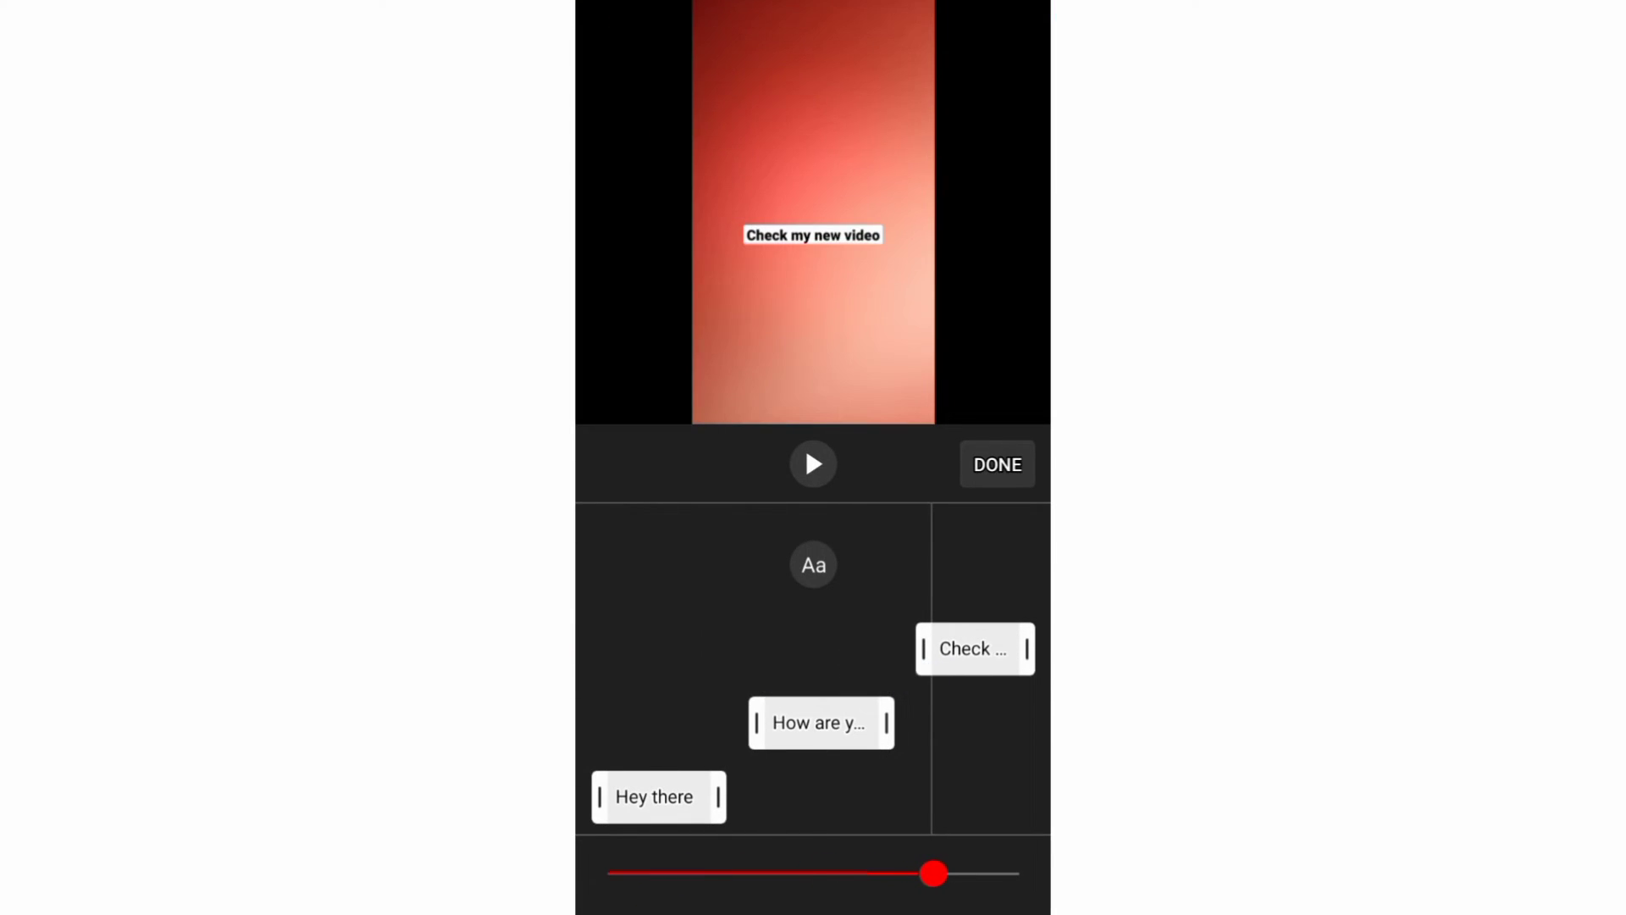